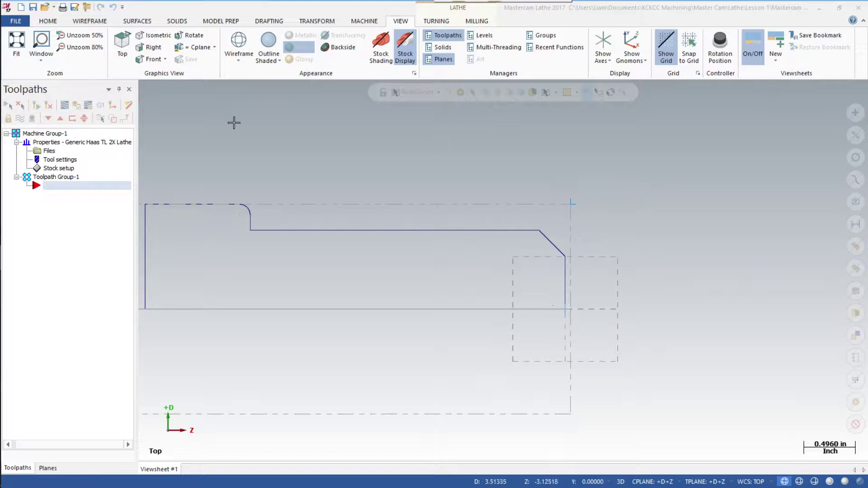
# - Fit the lathe part geometry to the view and show the Turning toolpath commands
pyautogui.click(16, 42)
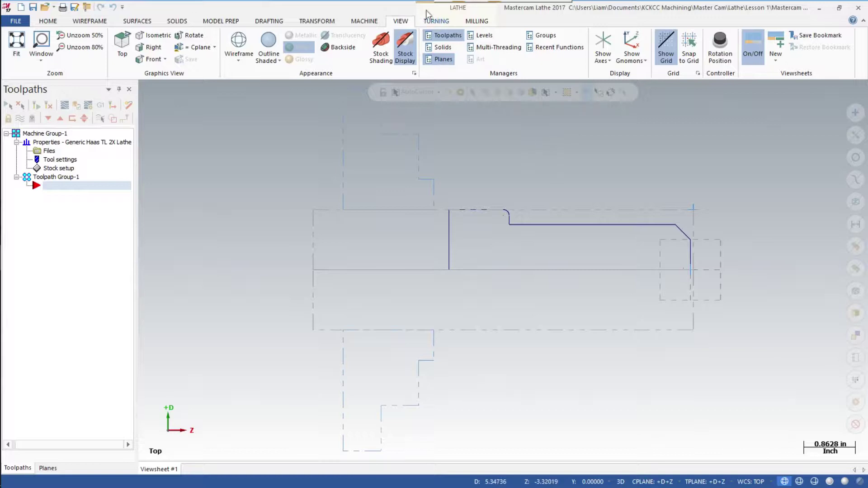
pyautogui.click(439, 22)
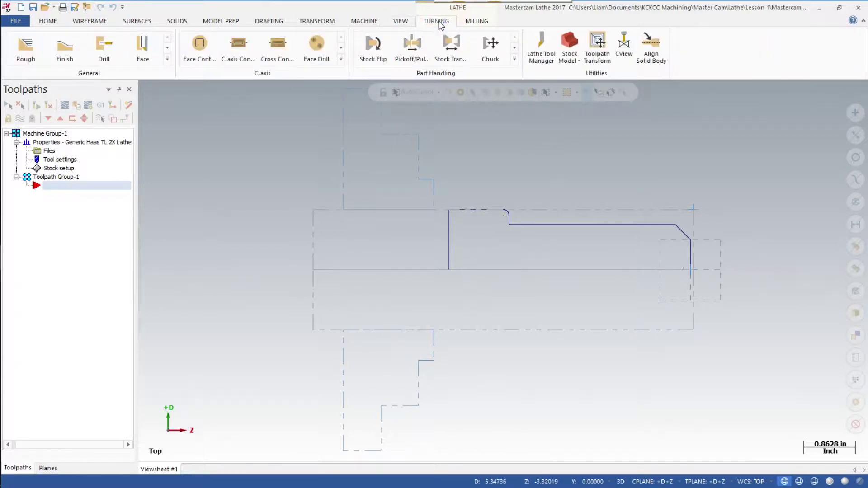
# - Create a Face toolpath with tool T0101 at 0.01 feed, keeping the default NC name
pyautogui.click(143, 46)
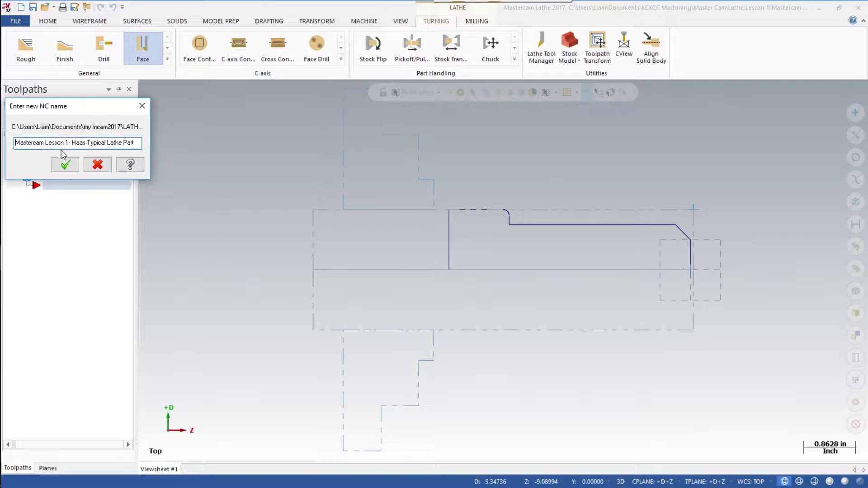
pyautogui.click(65, 166)
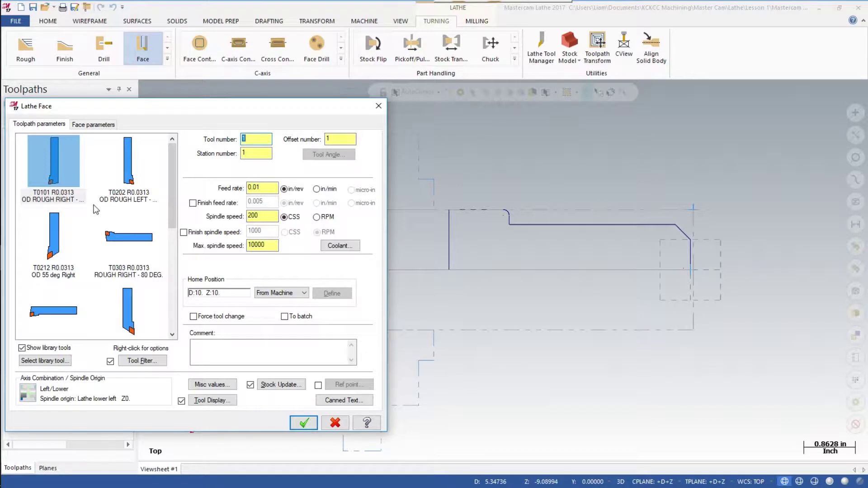
pyautogui.click(61, 159)
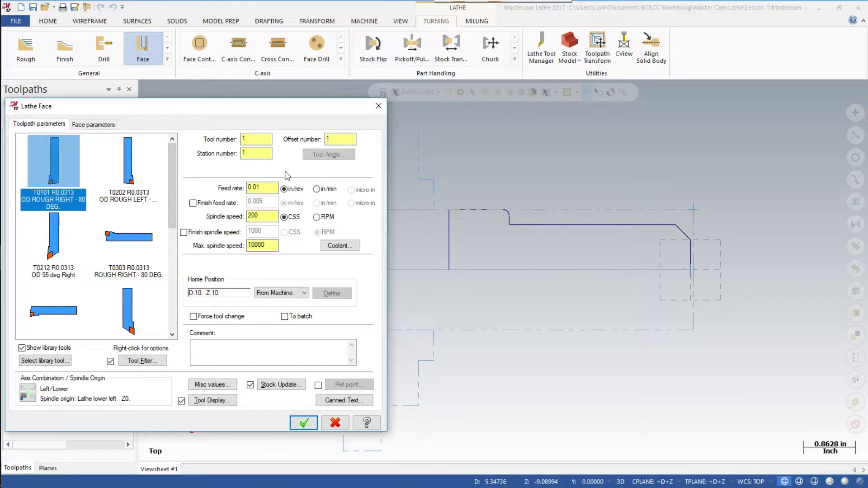
pyautogui.click(268, 187)
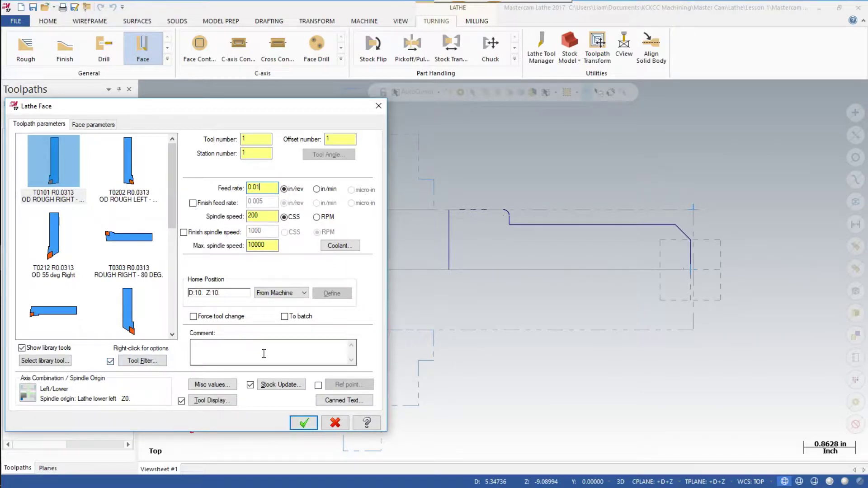
pyautogui.click(95, 128)
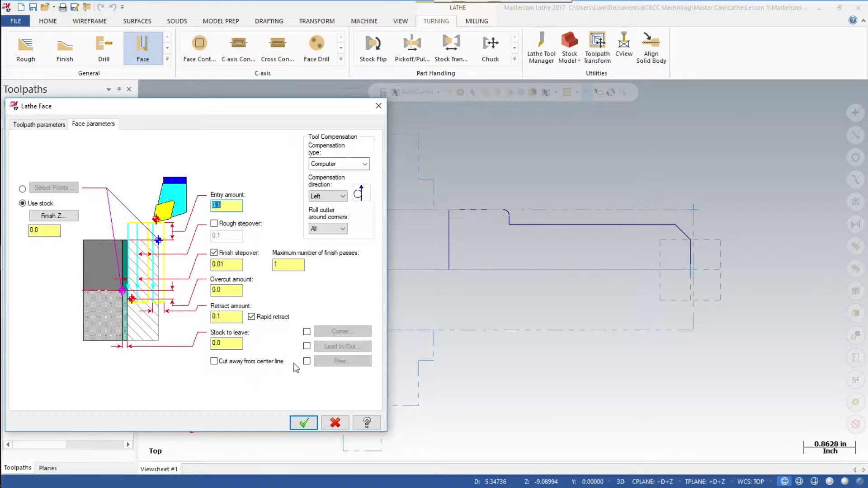
pyautogui.click(304, 423)
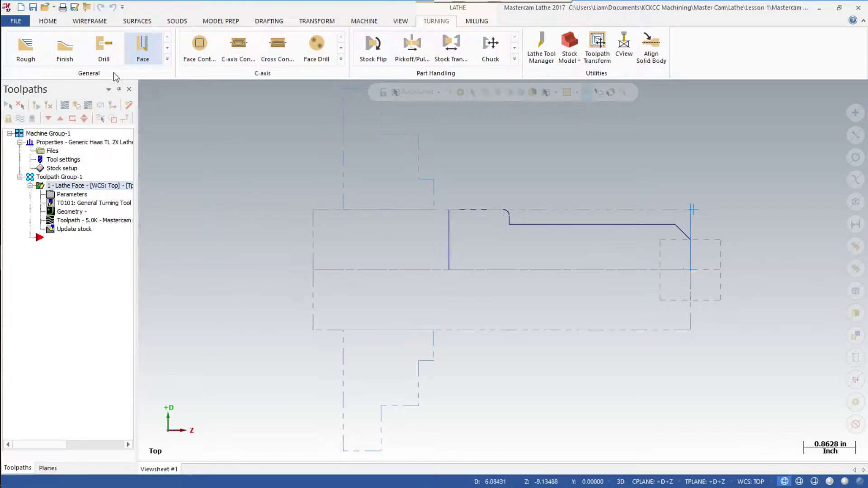
# - Start a Rough toolpath chained, reversed, from the chamfer to the top profile line
pyautogui.click(23, 49)
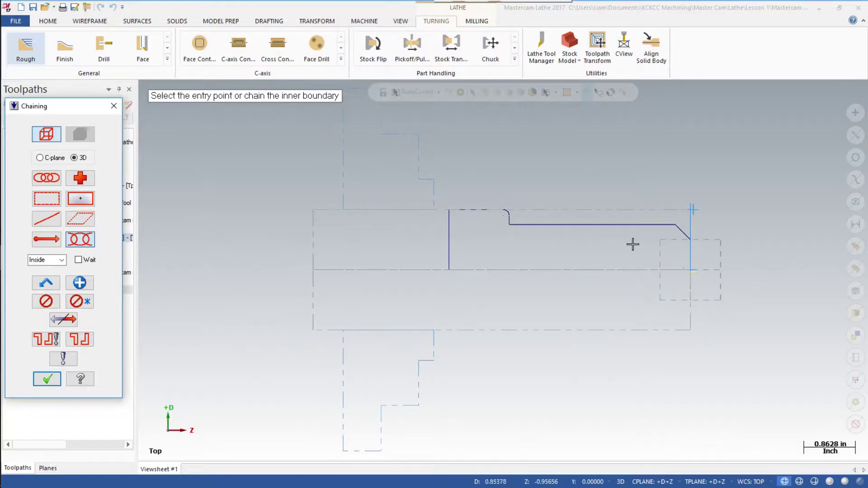
pyautogui.scroll(2, 631, 244)
pyautogui.scroll(3, 633, 244)
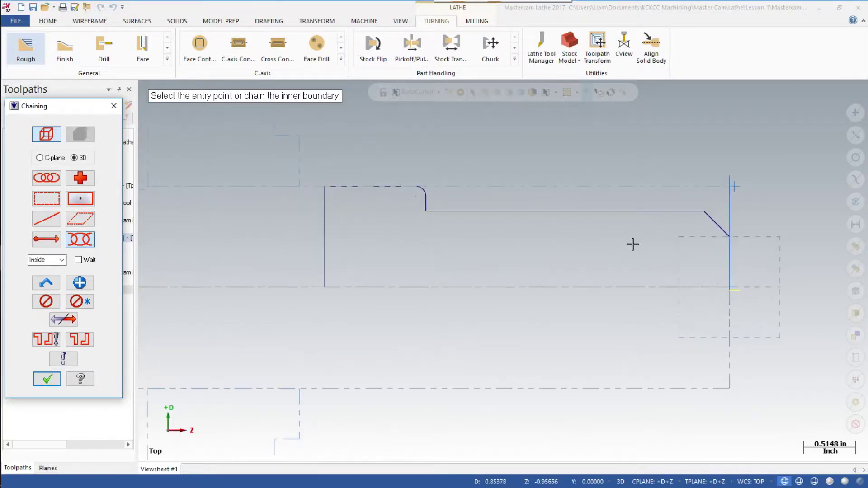
pyautogui.scroll(1, 677, 255)
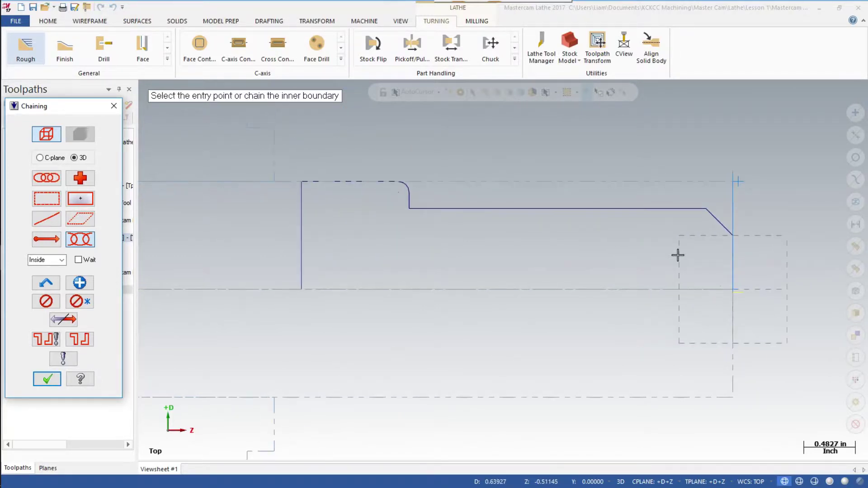
pyautogui.click(716, 223)
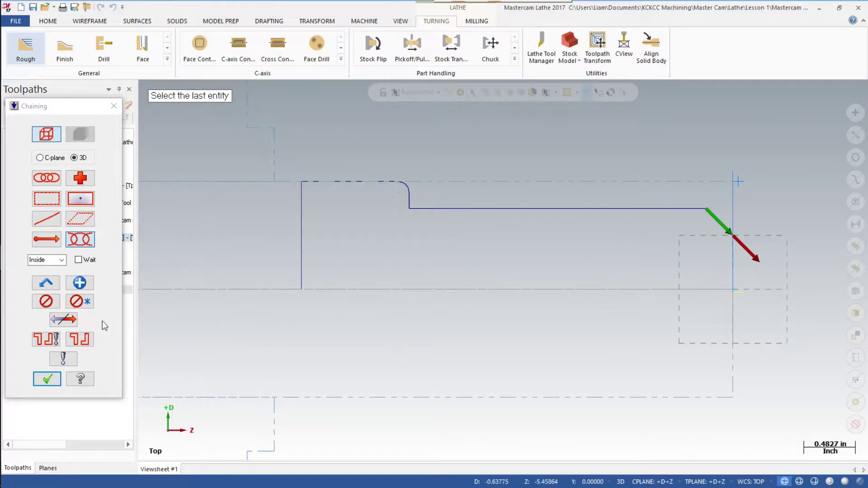
pyautogui.click(62, 321)
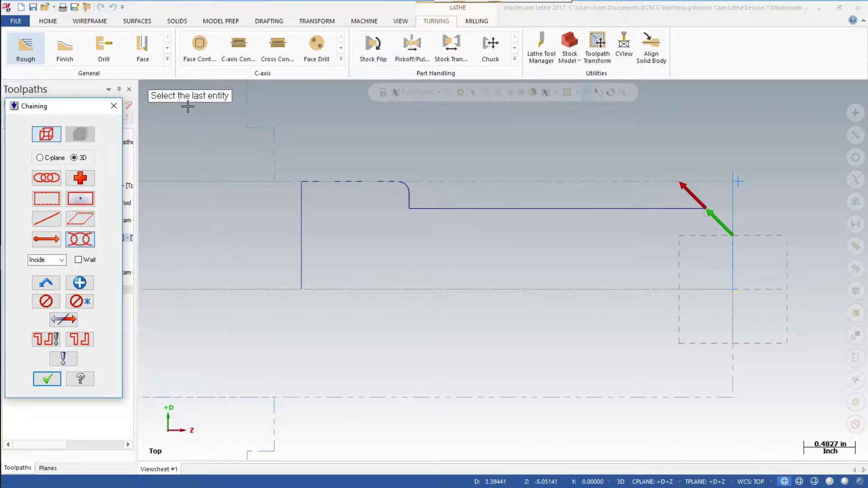
pyautogui.click(339, 181)
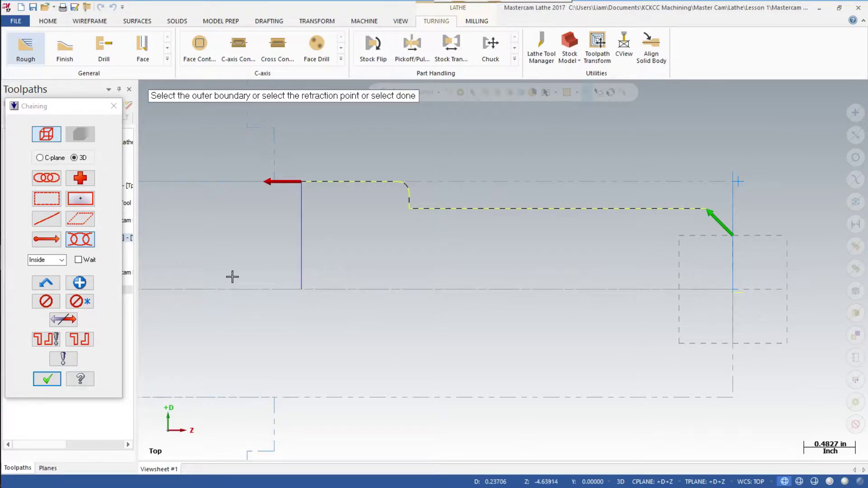
pyautogui.click(48, 379)
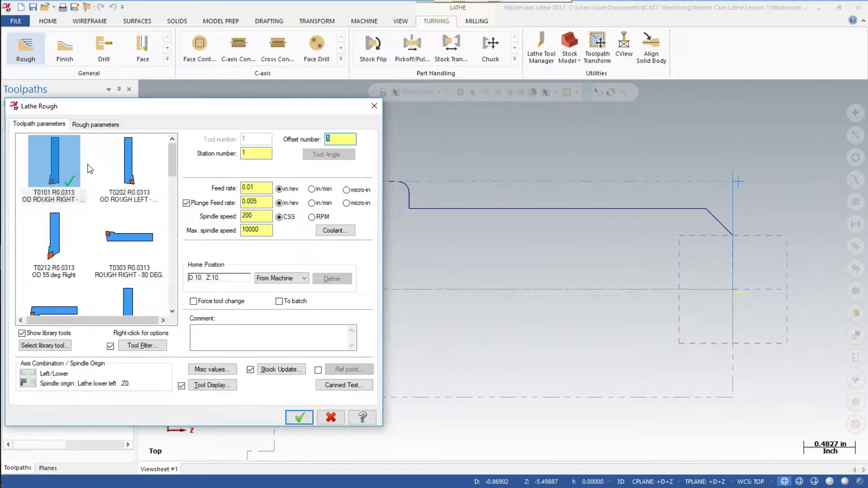
# - Change the rough Stock to leave in Z from 0.01 to 0.005
pyautogui.moveTo(90, 169)
pyautogui.click(101, 128)
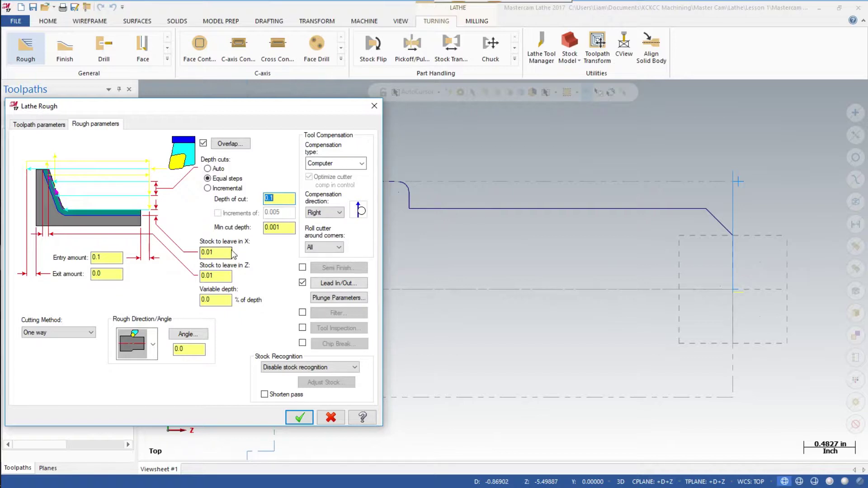
pyautogui.click(225, 275)
pyautogui.press('BackSpace')
pyautogui.write('05')
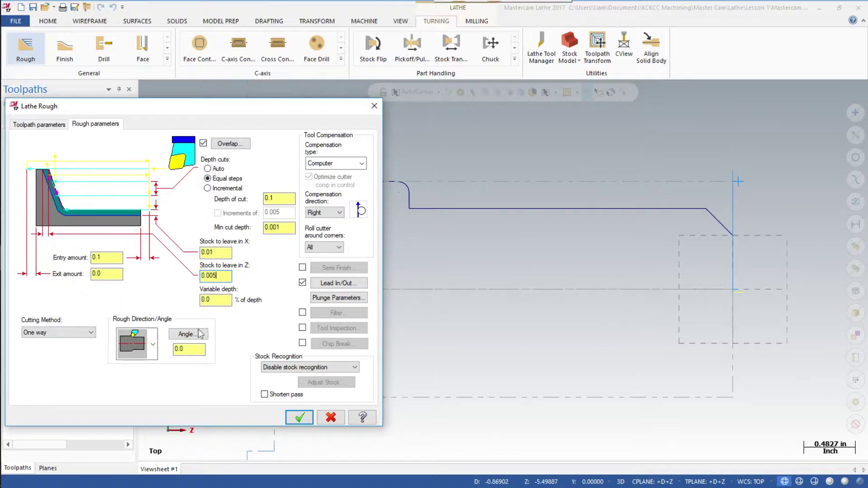
# - Enable Extend/shorten end of contour on the rough lead-out with amount 0.200
pyautogui.click(330, 285)
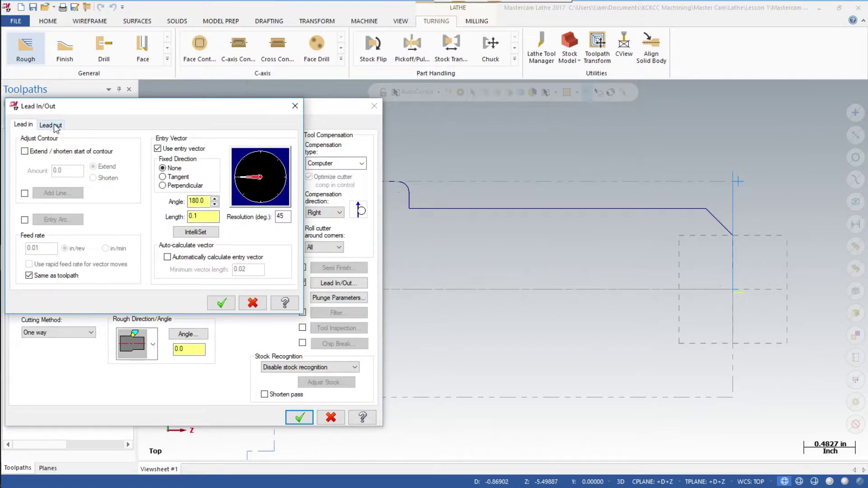
pyautogui.click(56, 129)
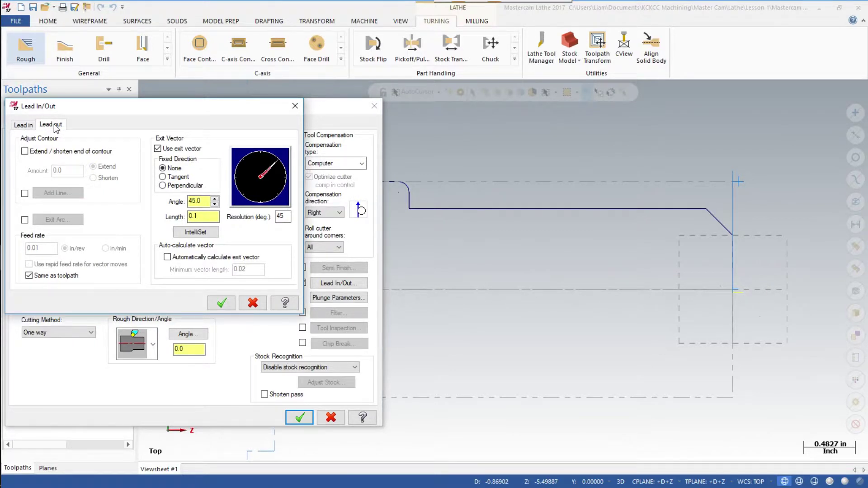
pyautogui.click(25, 152)
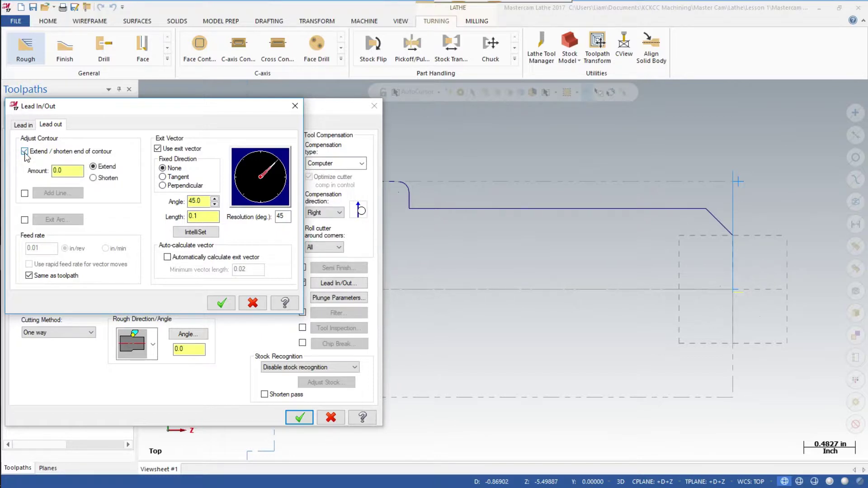
pyautogui.click(72, 170)
pyautogui.press('BackSpace')
pyautogui.write('200')
pyautogui.click(228, 304)
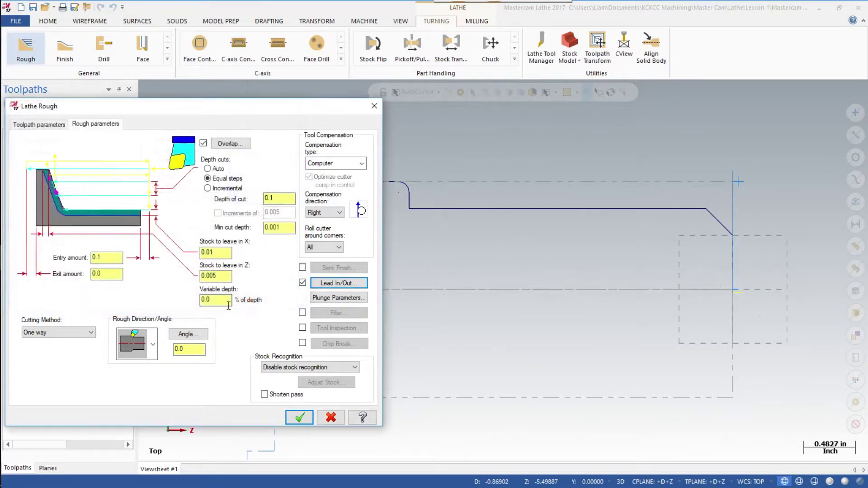
# - Generate the rough toolpath and start a Finish toolpath chaining the part contour
pyautogui.click(299, 418)
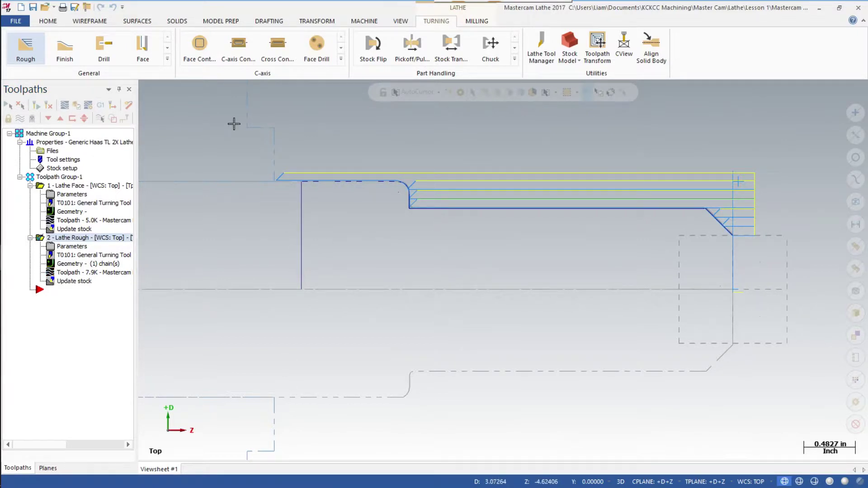
pyautogui.click(65, 54)
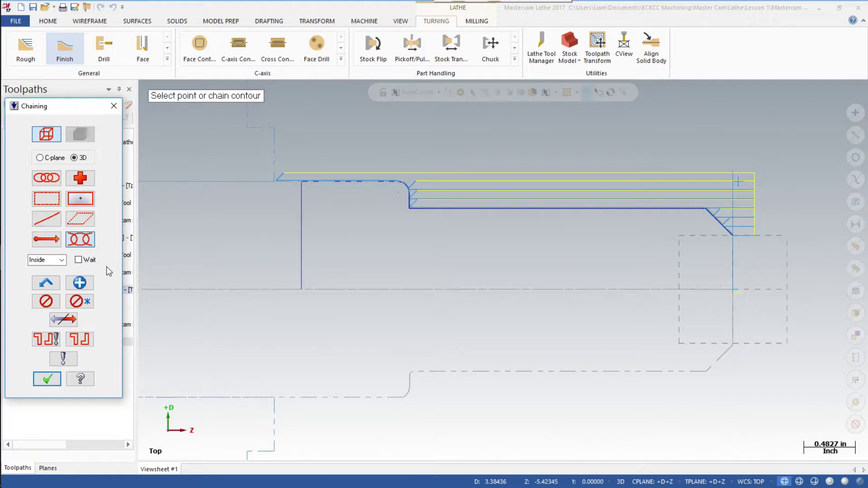
pyautogui.click(47, 284)
# - Accept the finish chain and browse the Lathe Finish tool list
pyautogui.click(48, 380)
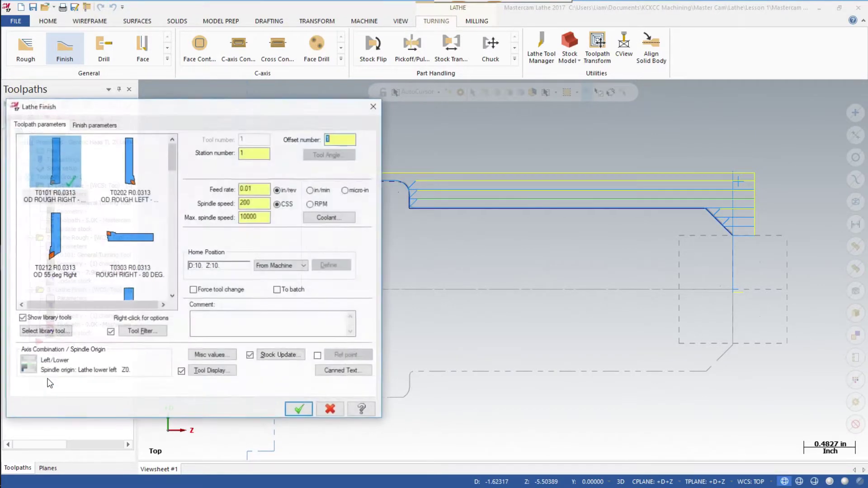
pyautogui.click(172, 244)
pyautogui.moveTo(173, 191)
pyautogui.mouseDown()
pyautogui.moveTo(178, 156)
pyautogui.moveTo(177, 206)
pyautogui.moveTo(175, 155)
pyautogui.moveTo(168, 216)
pyautogui.moveTo(171, 151)
pyautogui.moveTo(165, 184)
pyautogui.mouseUp()
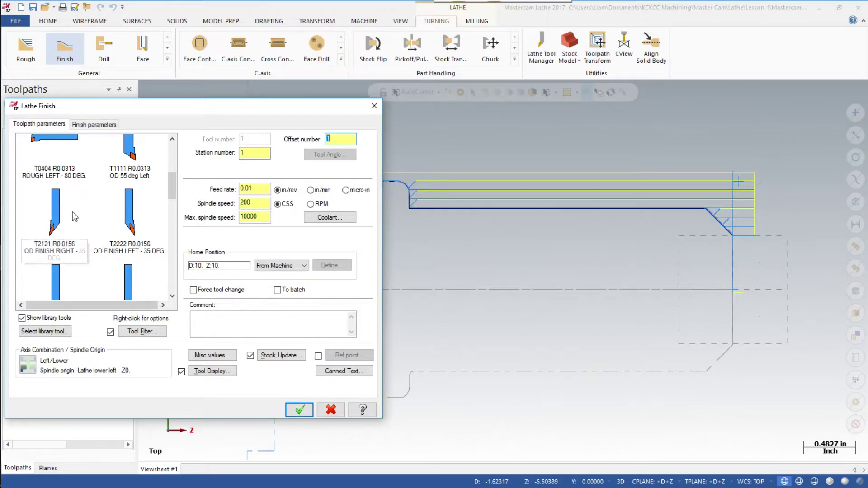
pyautogui.scroll(2, 76, 217)
pyautogui.scroll(2, 75, 216)
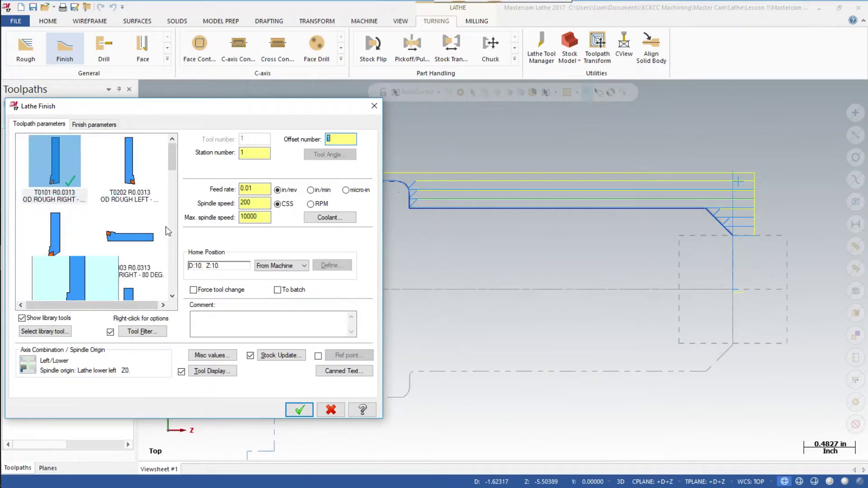
pyautogui.moveTo(172, 161); pyautogui.dragTo(173, 173)
pyautogui.click(157, 214)
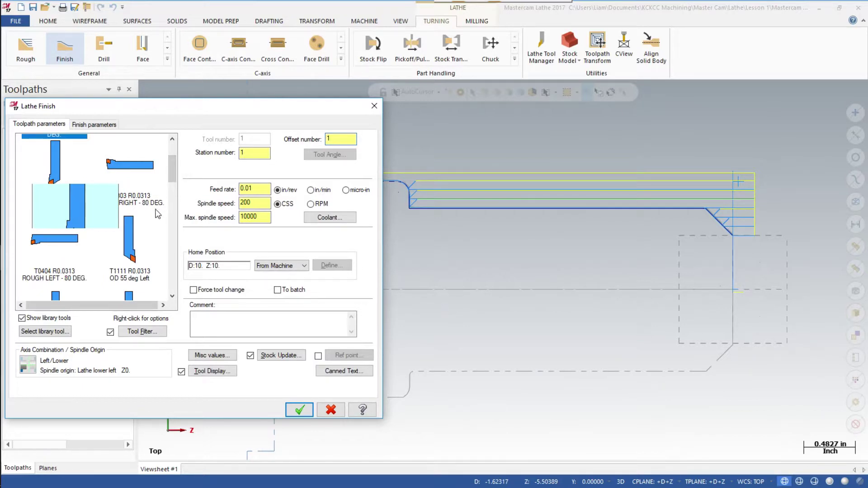
# - Cancel and restart the Finish toolpath, re-accepting the chained contour
pyautogui.click(321, 407)
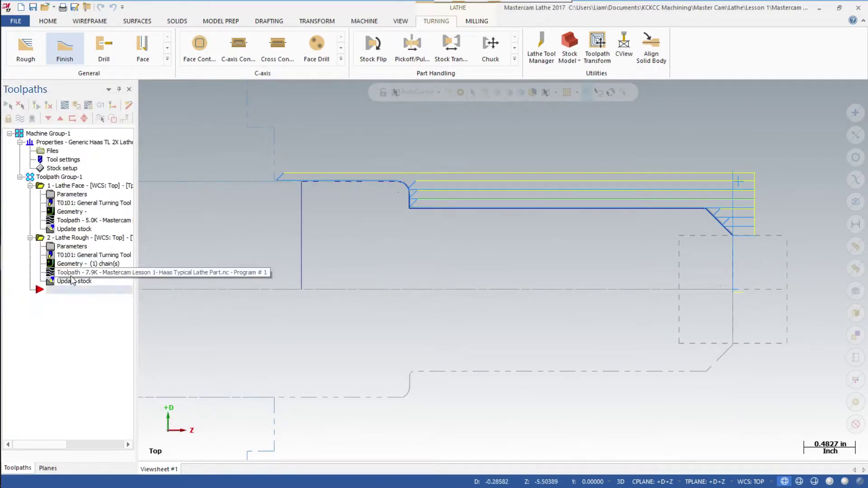
pyautogui.click(63, 54)
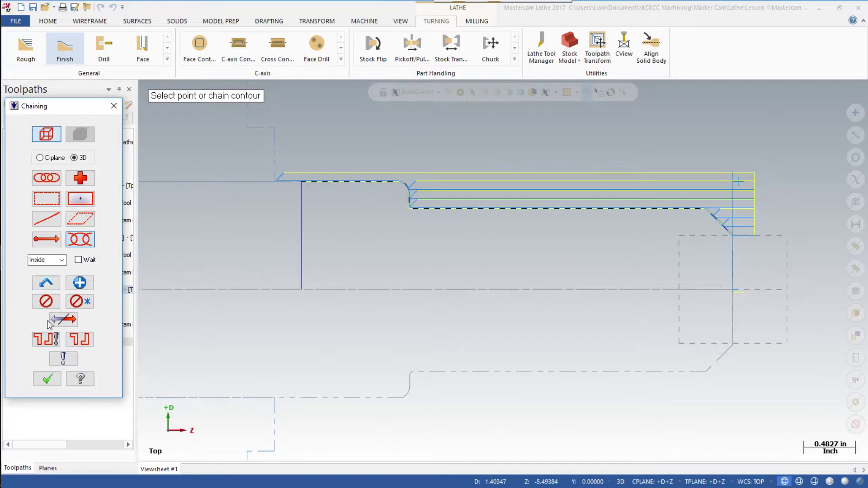
pyautogui.click(48, 379)
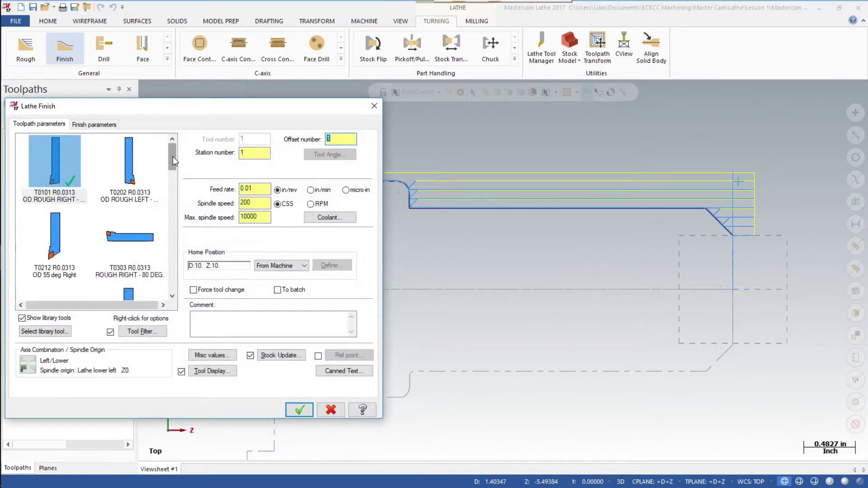
# - Select the T0212 OD 55 deg Right tool for the finish pass
pyautogui.moveTo(173, 157)
pyautogui.mouseDown()
pyautogui.moveTo(173, 178)
pyautogui.moveTo(176, 160)
pyautogui.mouseUp()
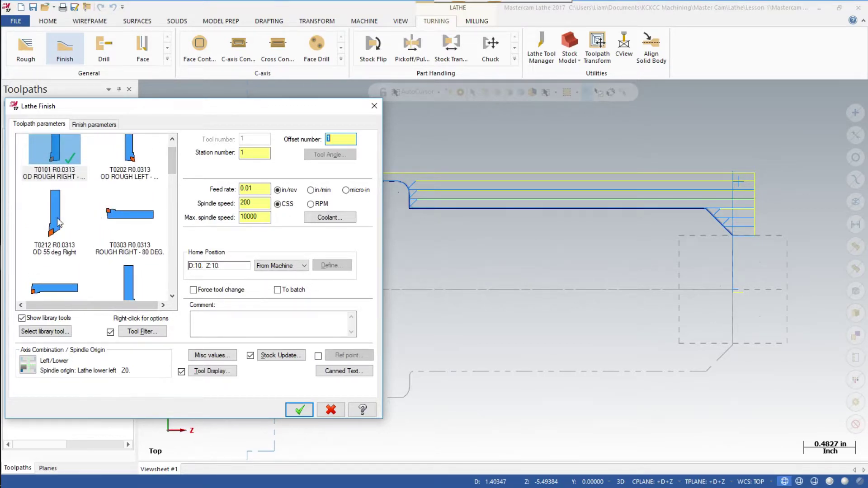
pyautogui.moveTo(59, 222)
pyautogui.click(62, 218)
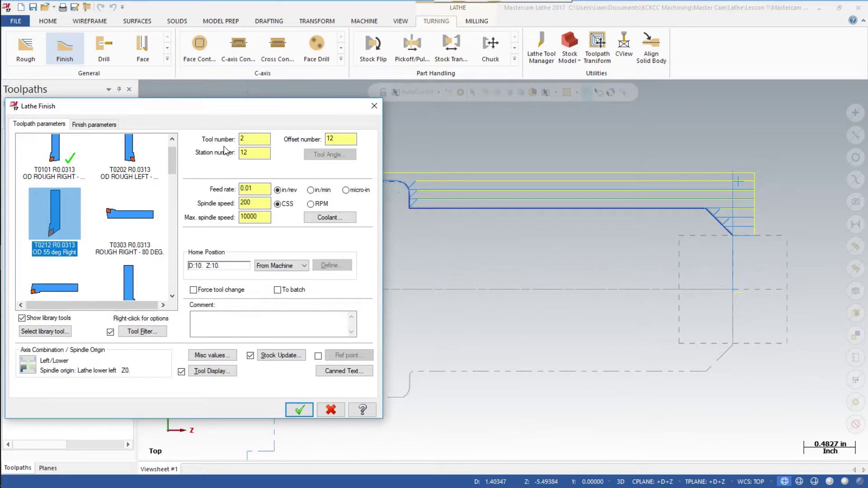
pyautogui.click(264, 139)
# - Extend the finish lead-out's end of contour by 0.200
pyautogui.click(97, 125)
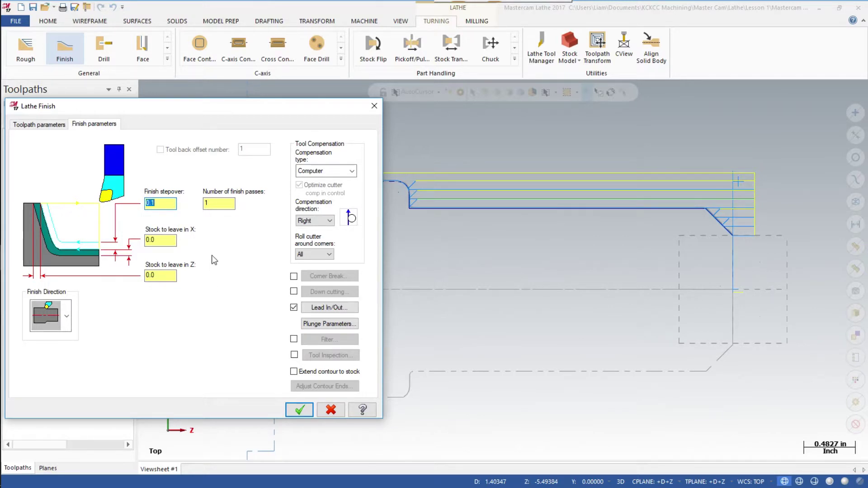
pyautogui.click(326, 307)
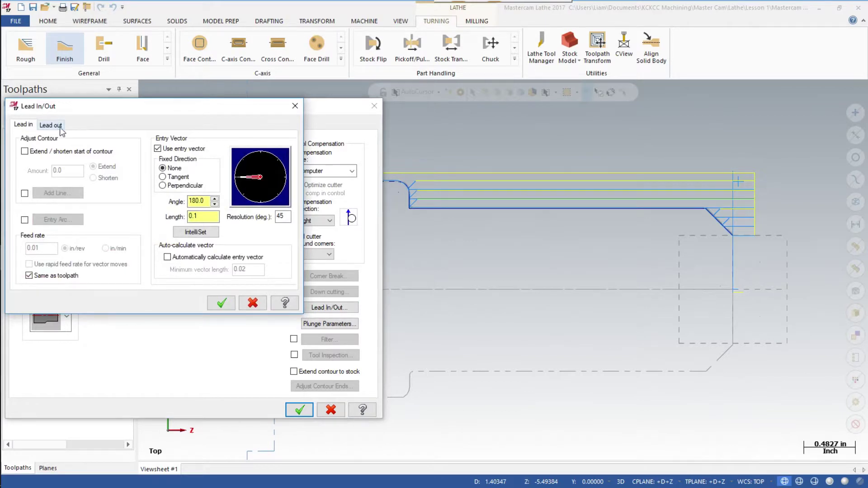
pyautogui.click(54, 126)
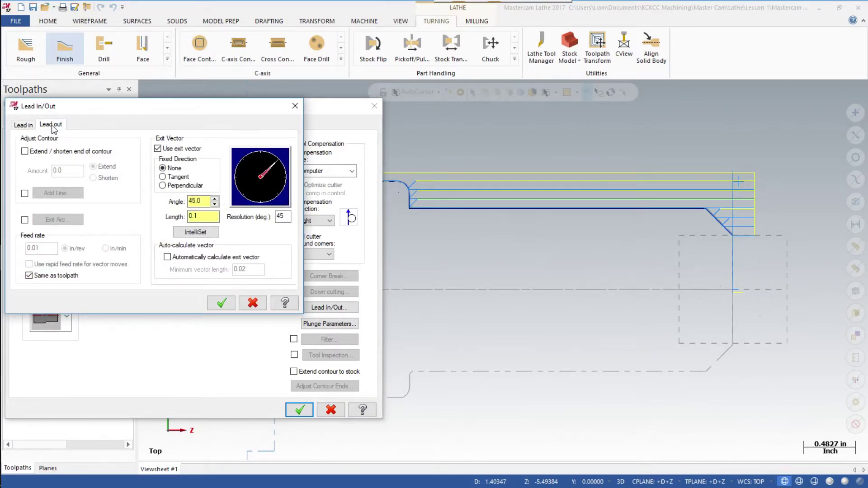
pyautogui.click(25, 151)
pyautogui.click(62, 170)
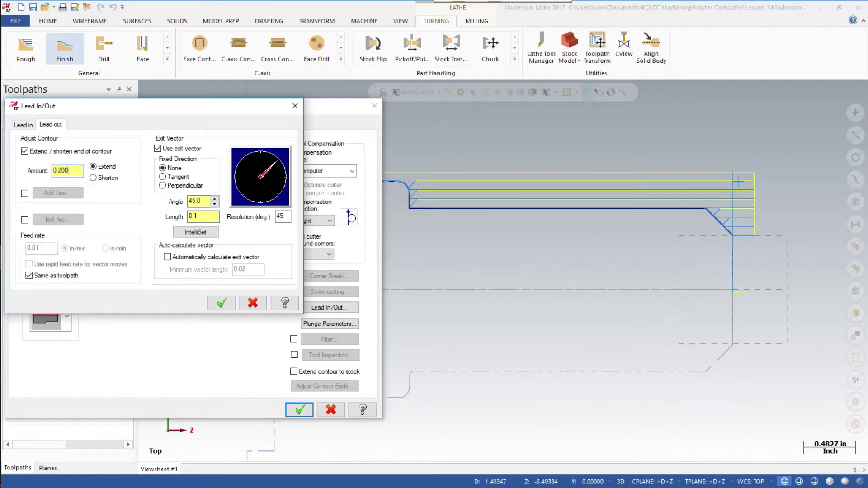
pyautogui.click(223, 303)
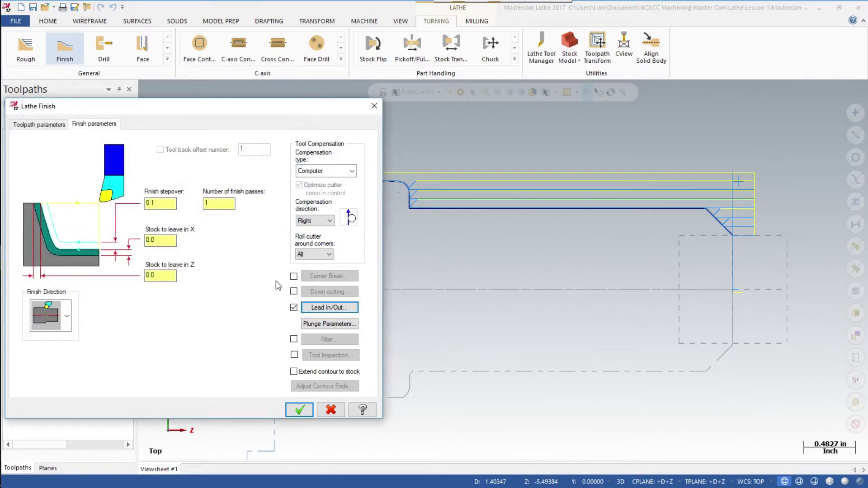
# - Add 0.005 chamfer corner breaks on 90-degree corners and generate the finish toolpath
pyautogui.click(293, 276)
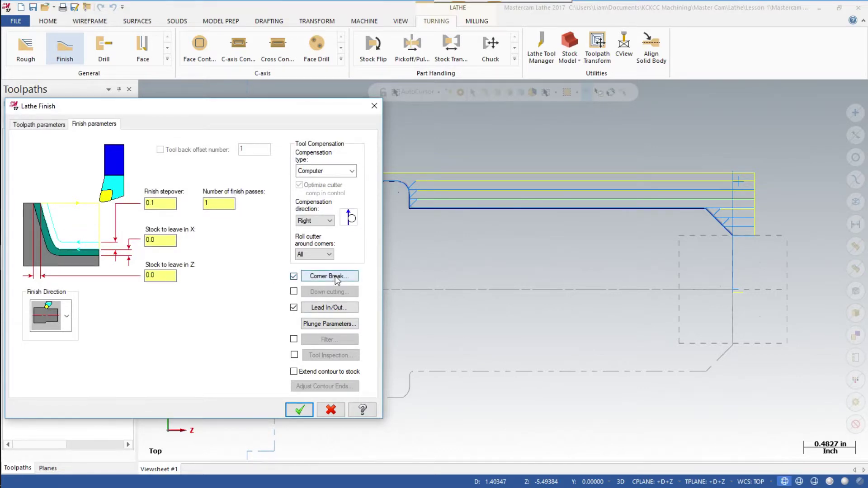
pyautogui.click(335, 276)
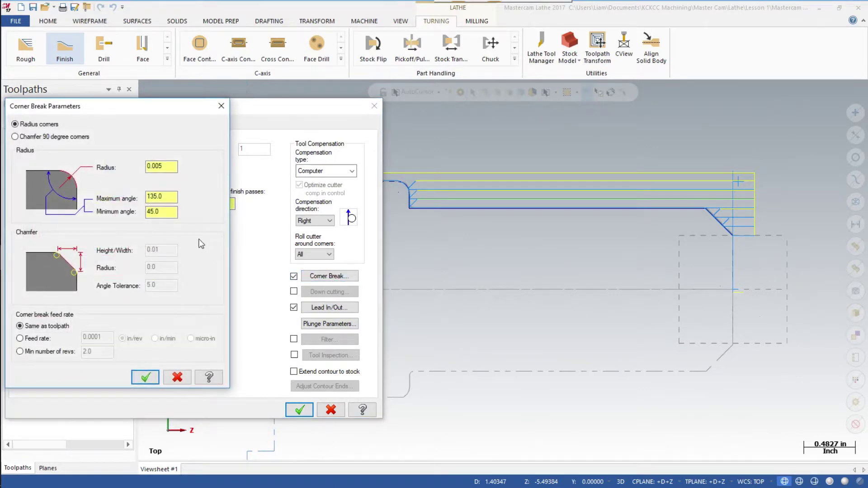
pyautogui.click(15, 137)
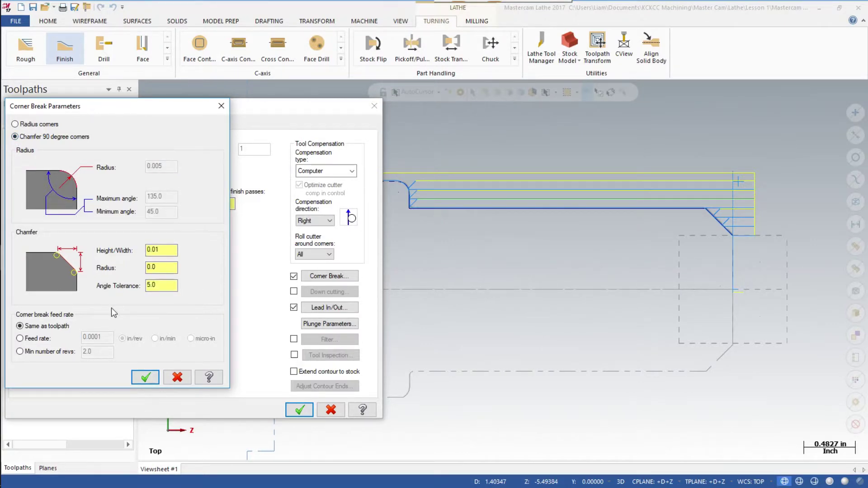
pyautogui.click(160, 250)
pyautogui.click(146, 376)
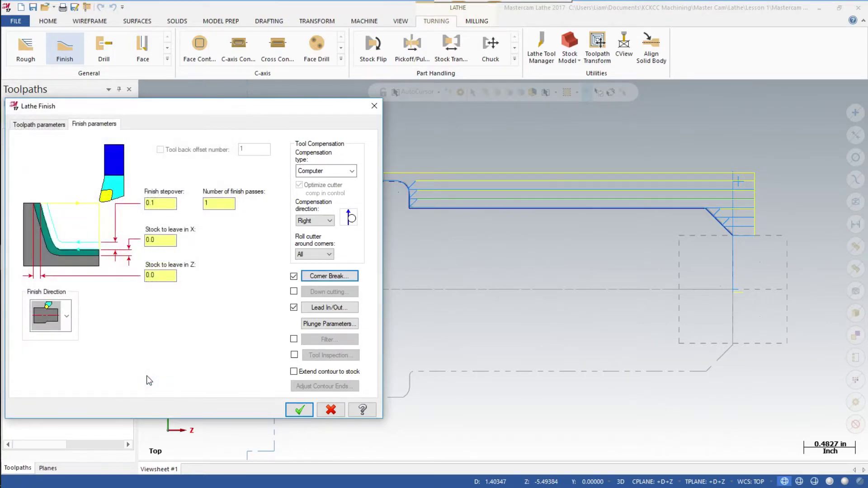
pyautogui.click(301, 410)
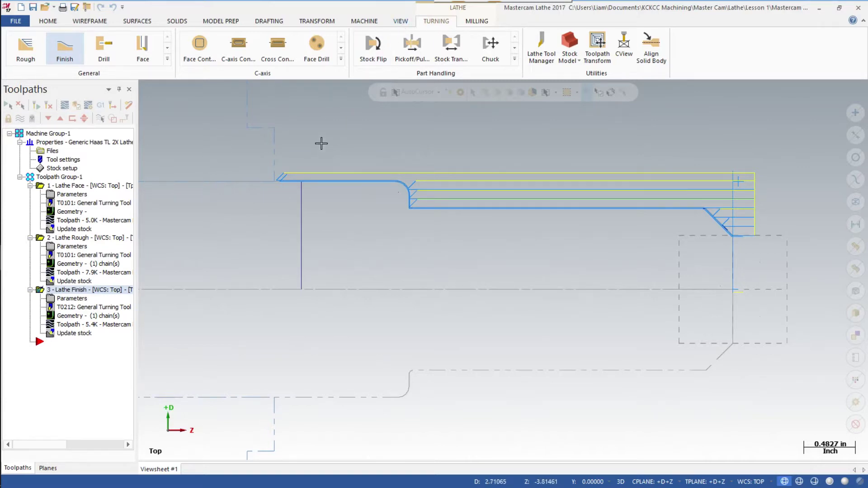
# - Fit the whole lathe part and its three toolpaths into the graphics view
pyautogui.rightClick(343, 158)
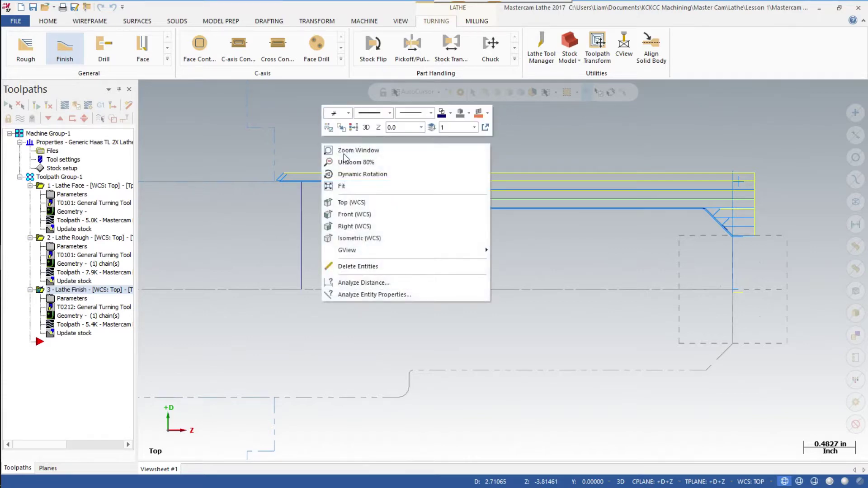
pyautogui.click(329, 185)
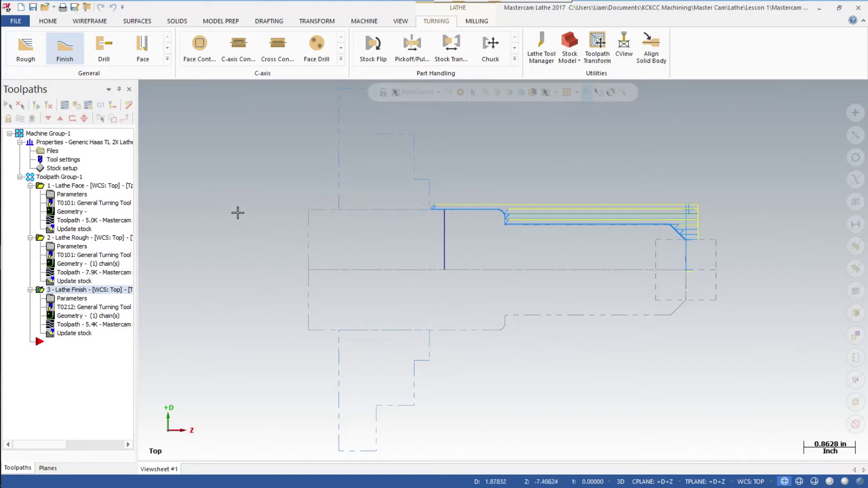
# - Select the Lathe Face, Rough and Finish operations and verify them in Mastercam Simulator
pyautogui.click(7, 107)
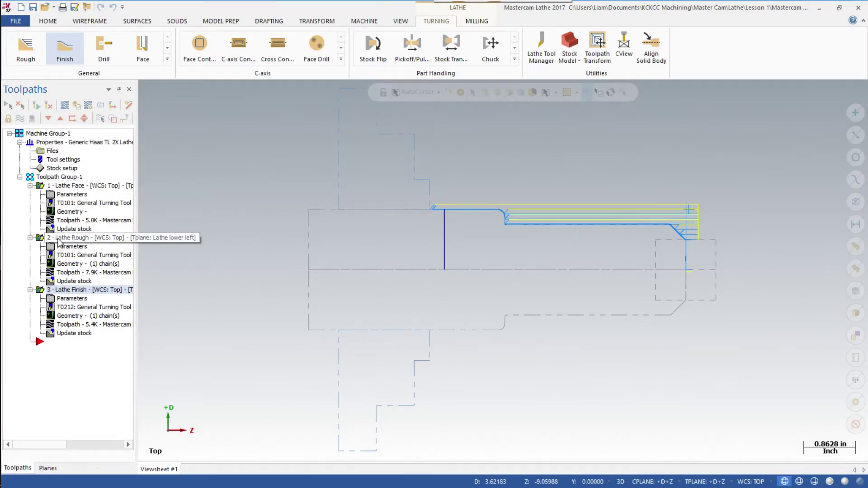
pyautogui.click(69, 292)
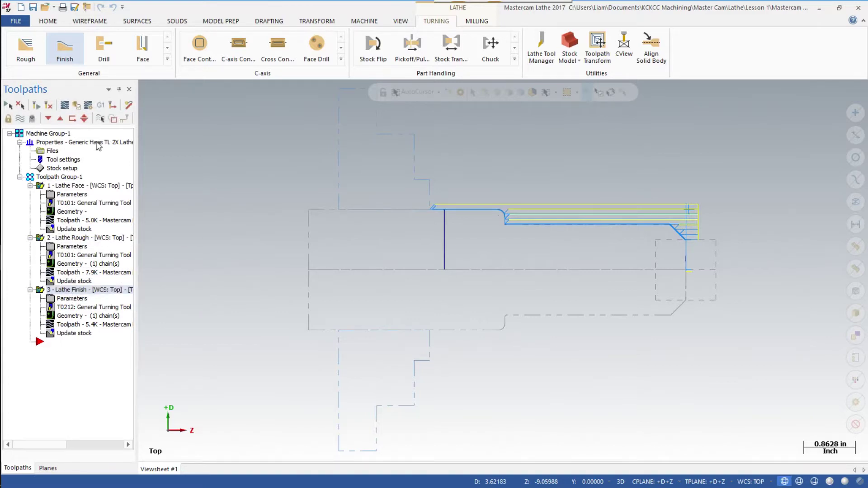
pyautogui.click(77, 106)
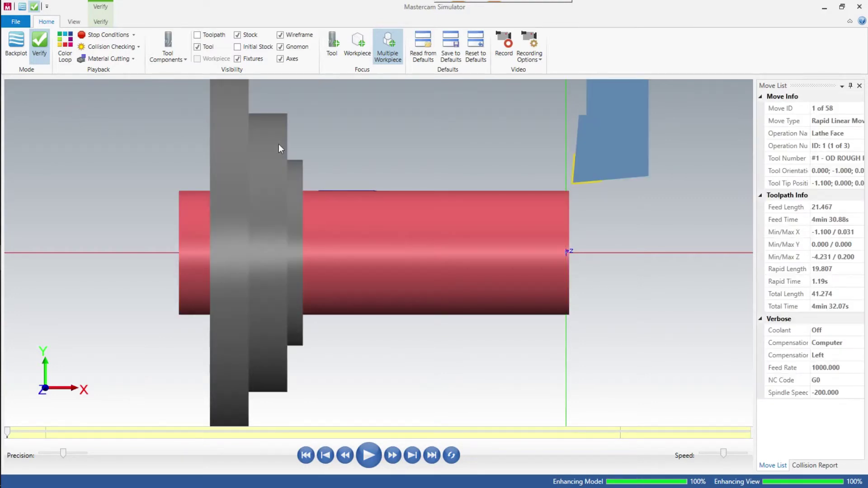
# - Switch the simulator to Isometric view and make playback stop at Operation Change and Tool Change
pyautogui.rightClick(417, 175)
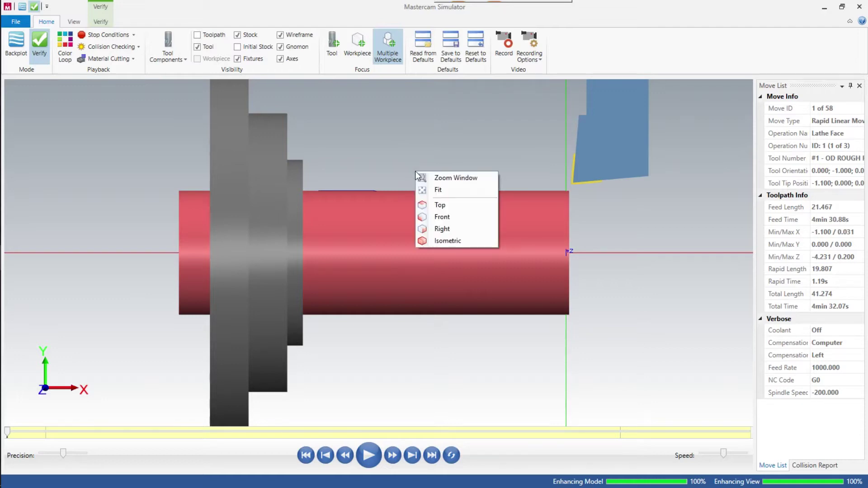
pyautogui.click(443, 243)
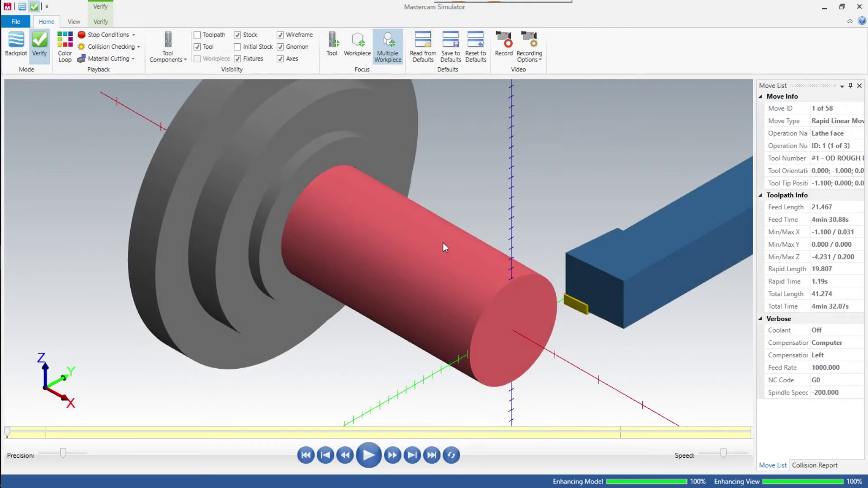
pyautogui.click(134, 35)
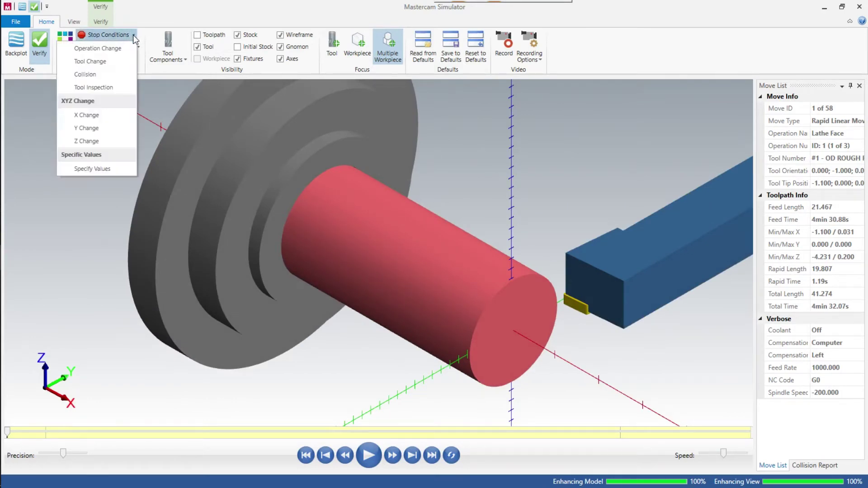
pyautogui.click(106, 47)
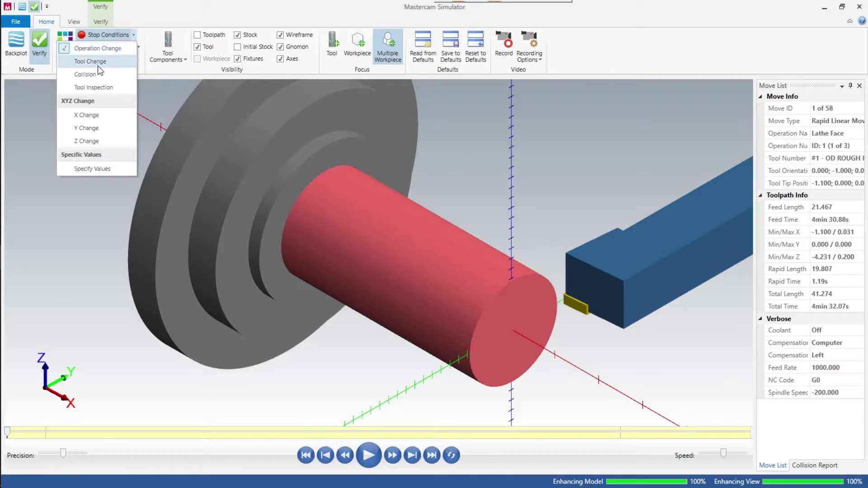
pyautogui.click(97, 62)
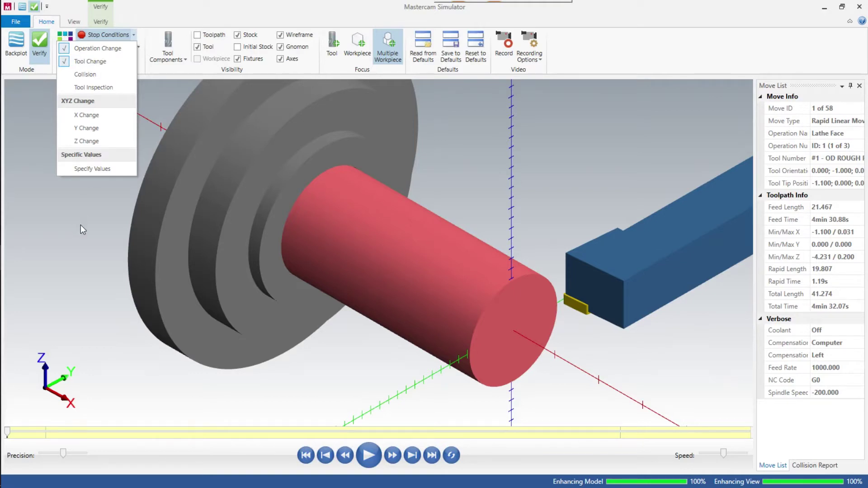
pyautogui.click(88, 242)
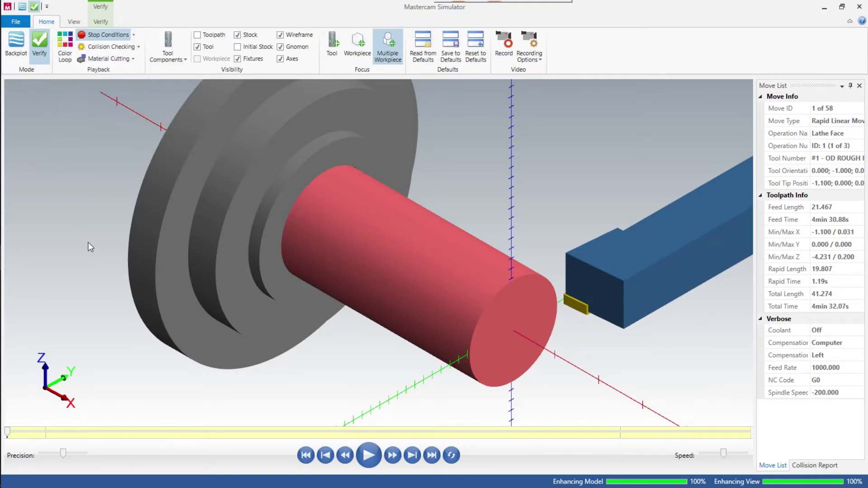
# - Play all 58 moves at a slower speed, resuming after each pause, until the finished profile is cut
pyautogui.click(368, 454)
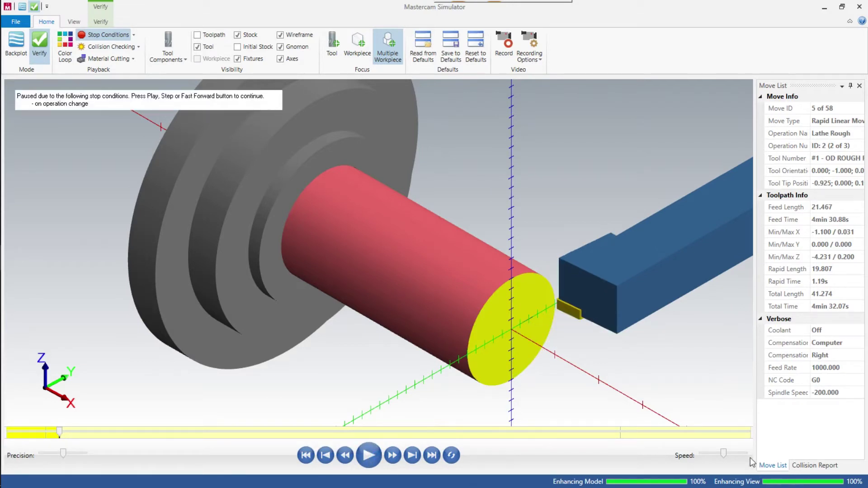
pyautogui.moveTo(722, 455); pyautogui.dragTo(704, 456)
pyautogui.click(369, 455)
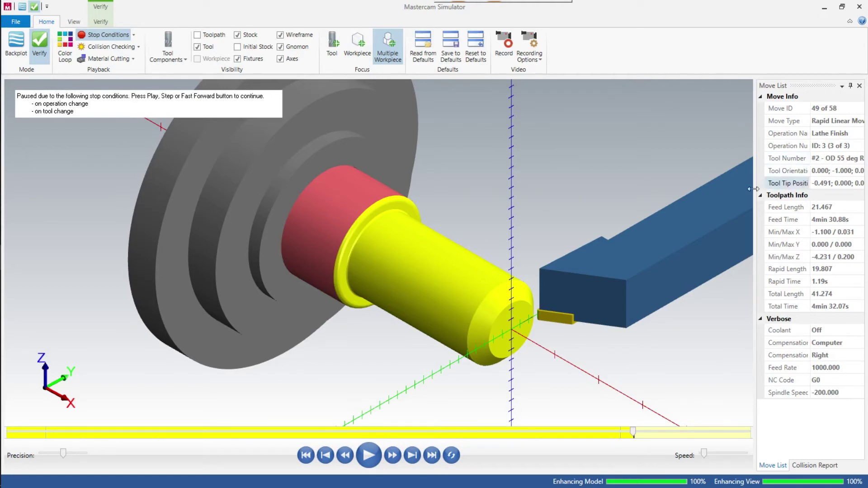
pyautogui.click(369, 456)
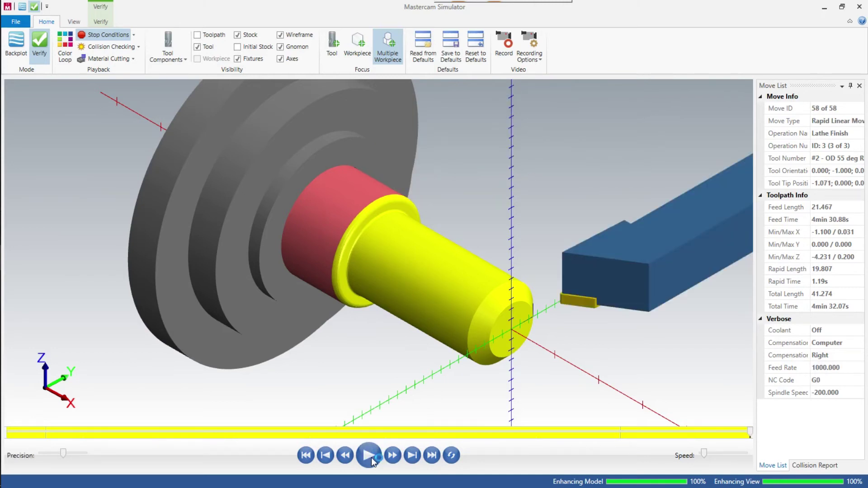
# - View the finished part from the Top, then close Mastercam Simulator
pyautogui.rightClick(475, 183)
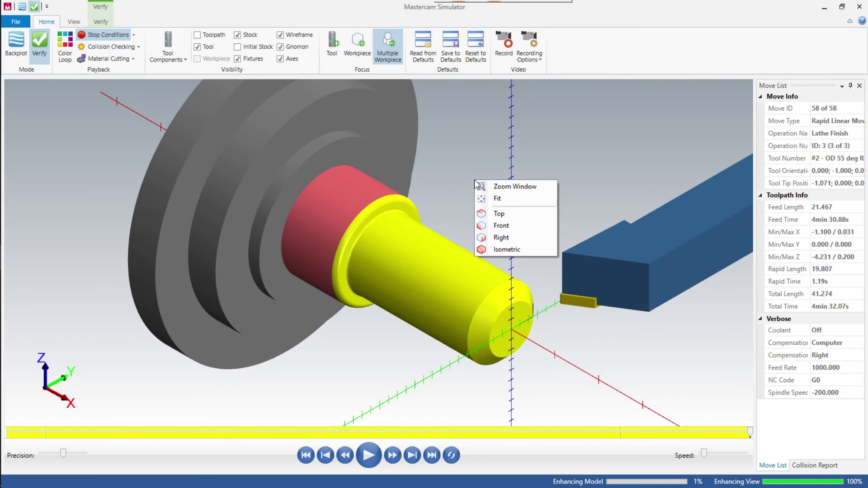
pyautogui.click(497, 213)
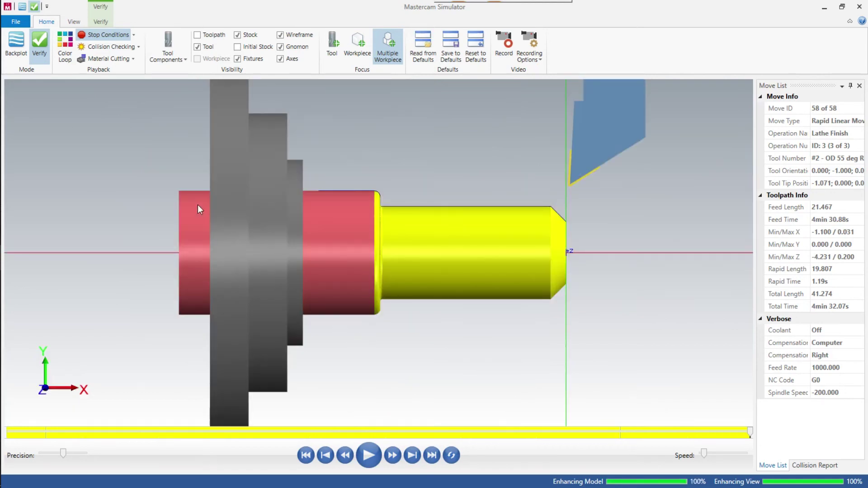
pyautogui.click(858, 8)
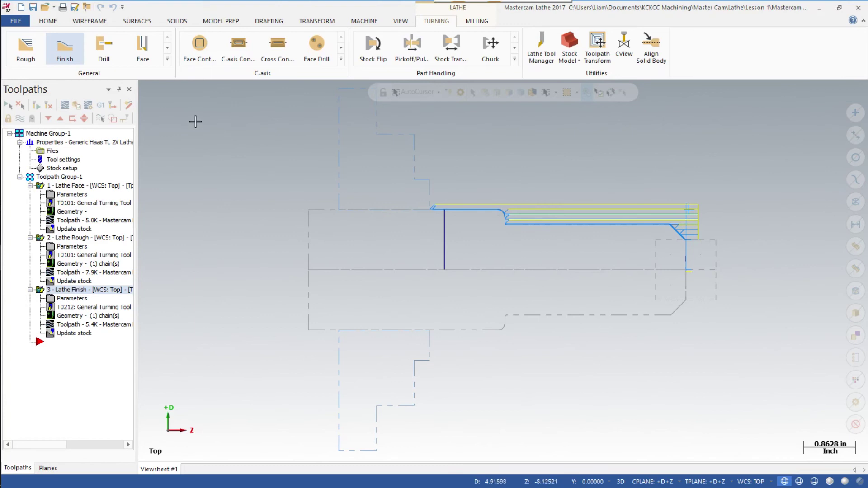
# - Save the part file Mastercam Lesson 1- Haas Typical Lathe Part.emcam
pyautogui.click(33, 8)
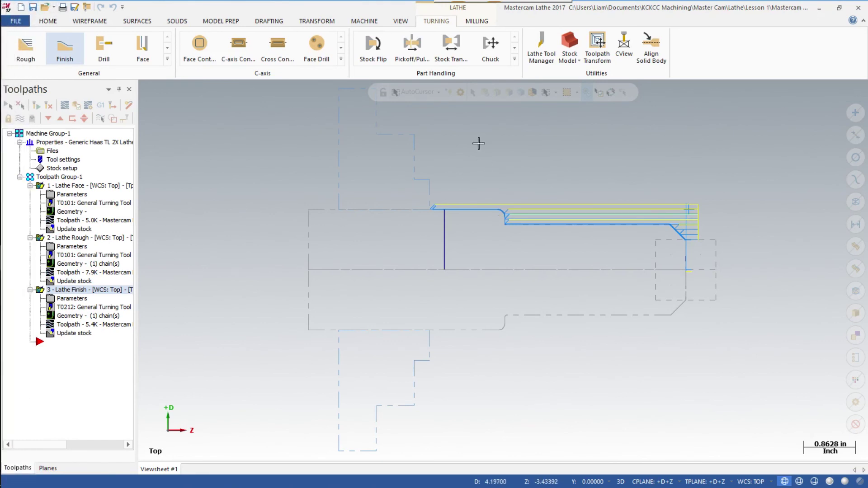